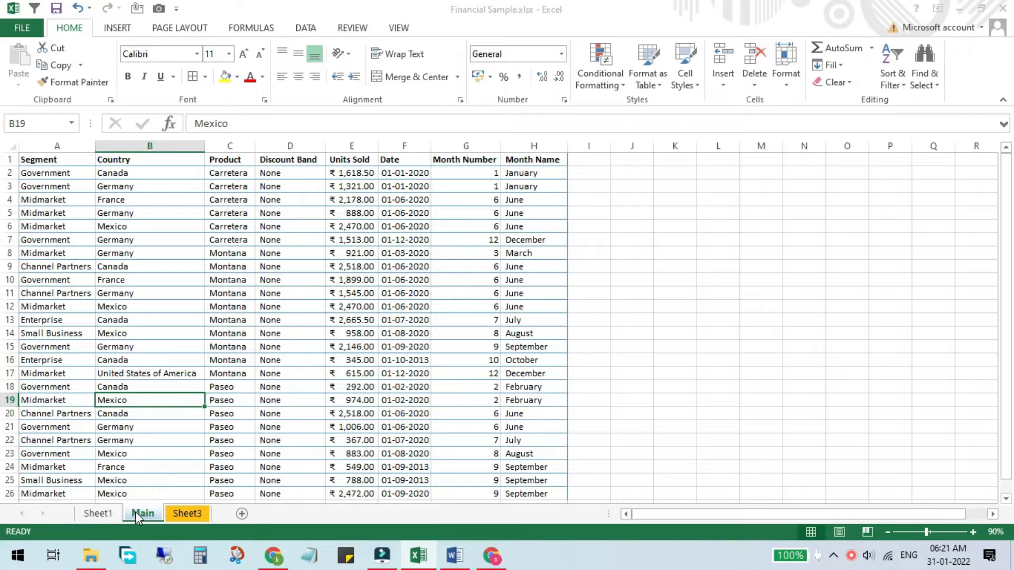
Examine the sales data and its Product column on the Main sheet alongside the Product and Category table on Sheet3.
left_click_drag(45, 160, 514, 397)
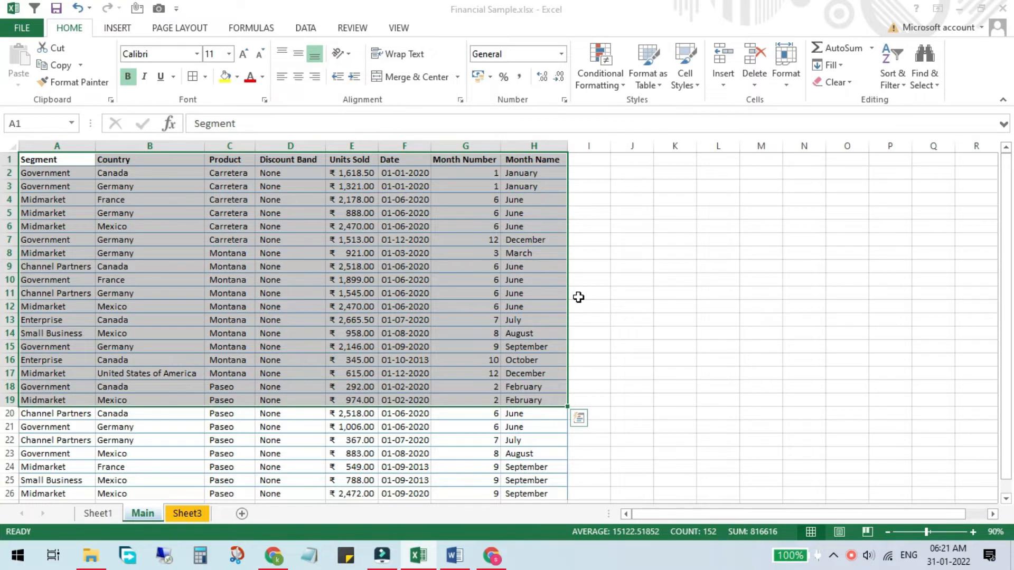
left_click(184, 515)
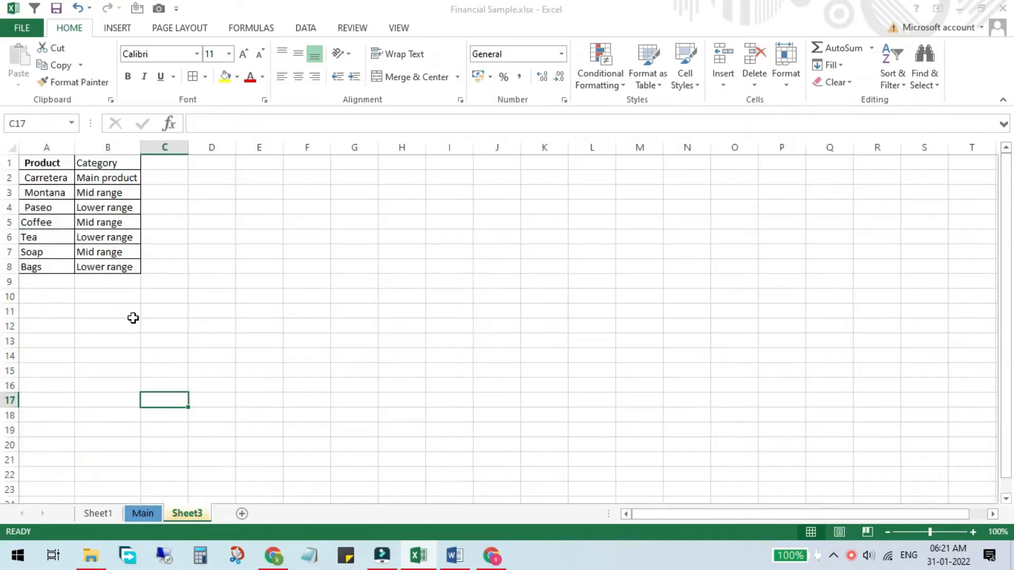
left_click_drag(43, 162, 125, 276)
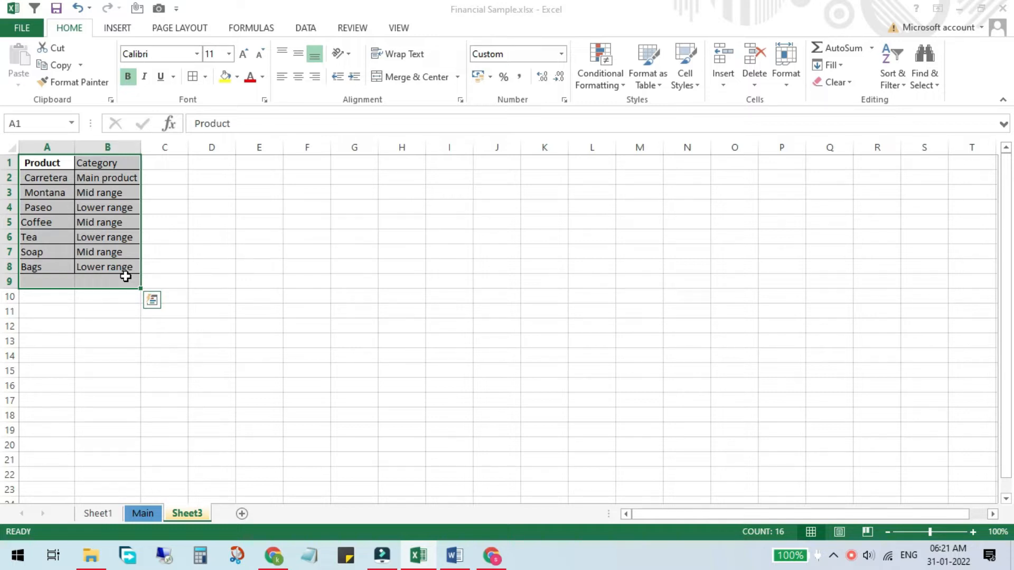
left_click(142, 513)
left_click_drag(232, 159, 228, 266)
left_click(237, 180)
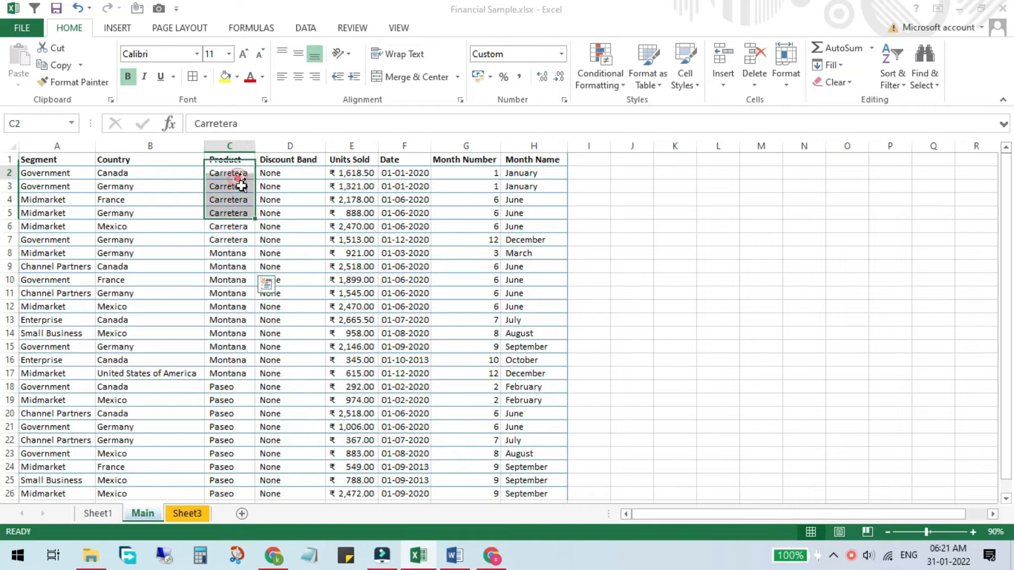
left_click(233, 305)
left_click(225, 401)
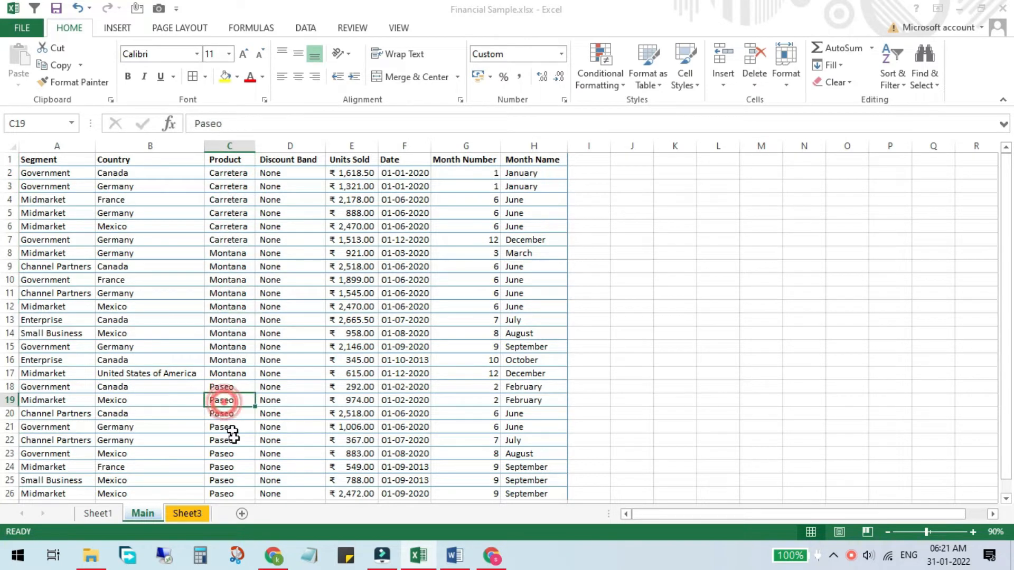
left_click(186, 513)
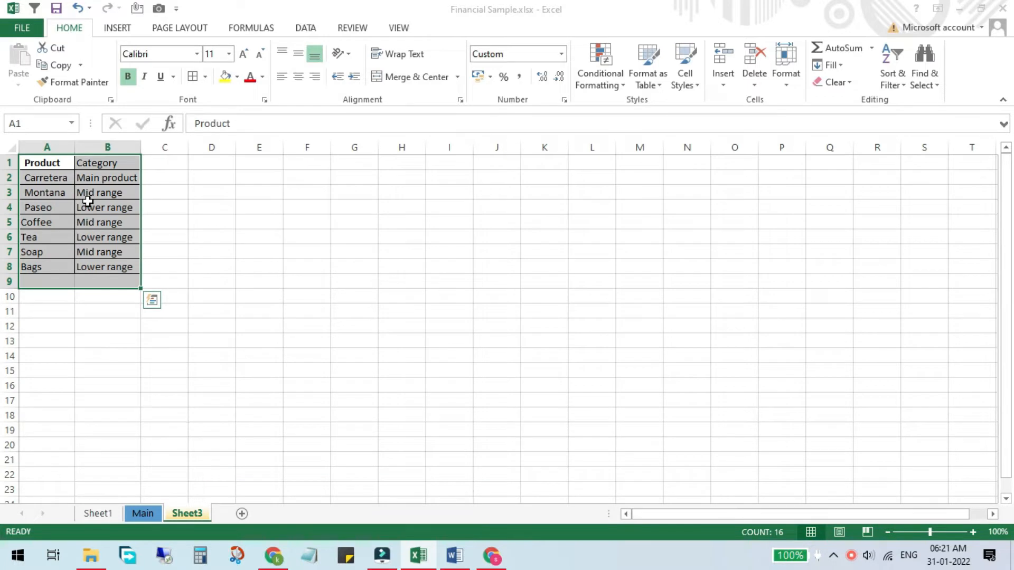
left_click(46, 148)
left_click(108, 148)
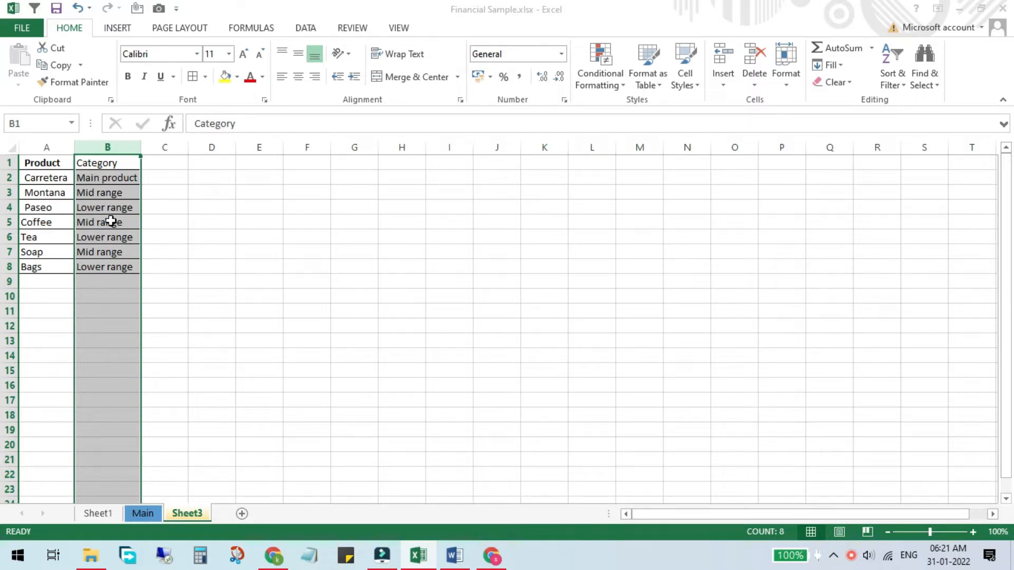
left_click_drag(105, 178, 102, 272)
Add the header Category in cell I1 of the Main sheet, beside the Month Name column.
left_click(142, 513)
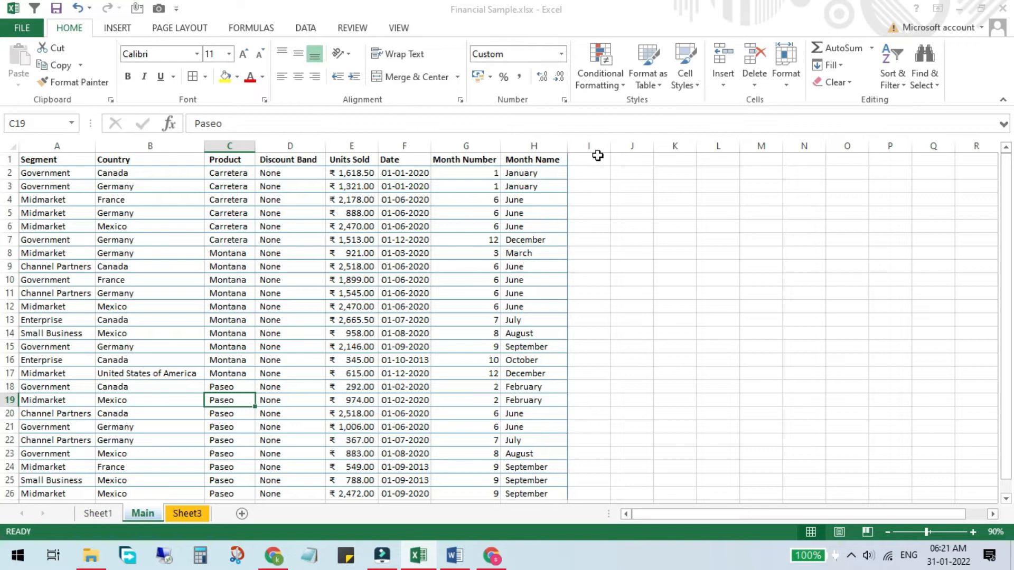
left_click(588, 156)
type("Cat")
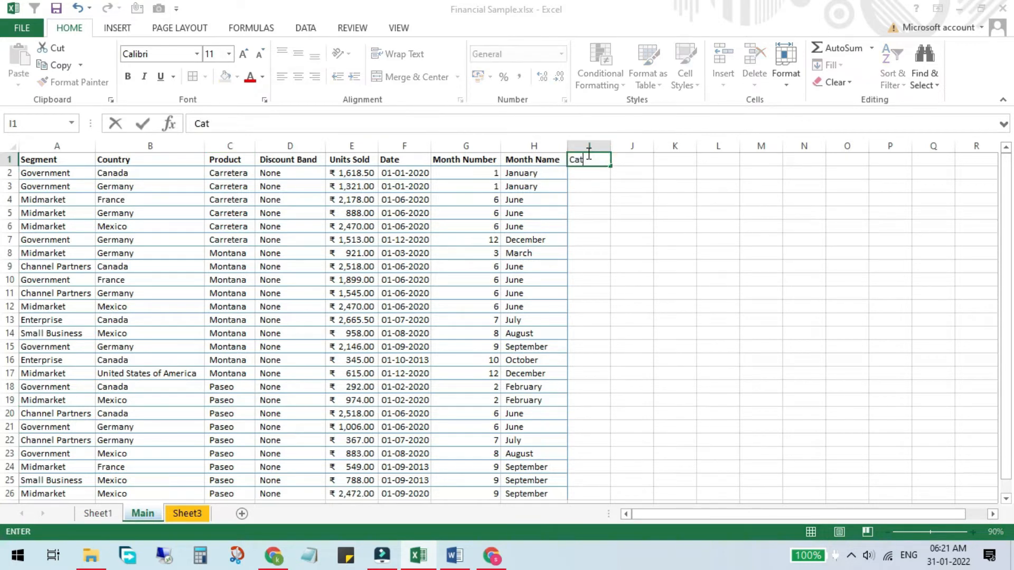
type("egory")
key("Return")
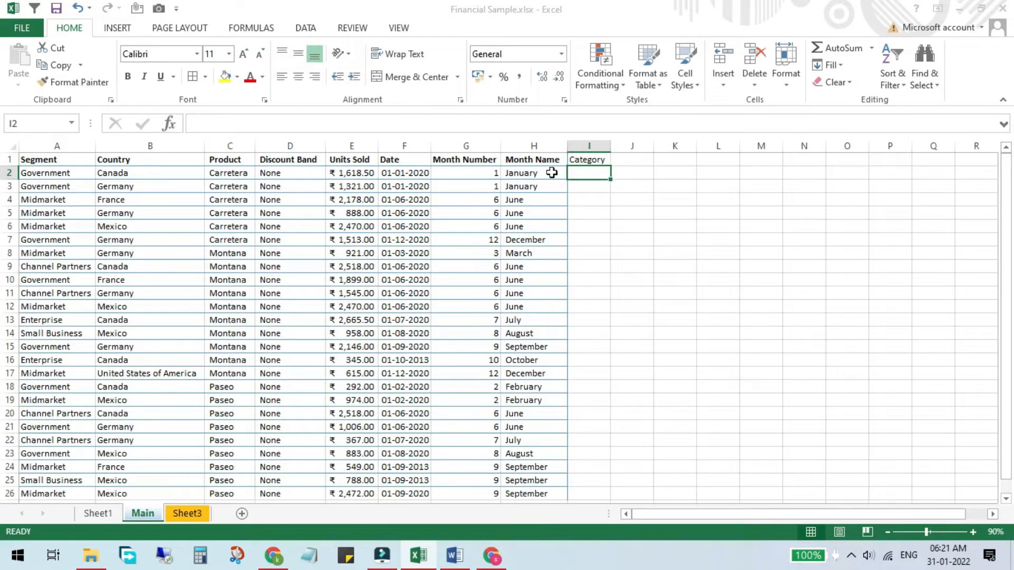
Start a formula in cell I2 under the Category header and bring up the full list of functions.
left_click(240, 142)
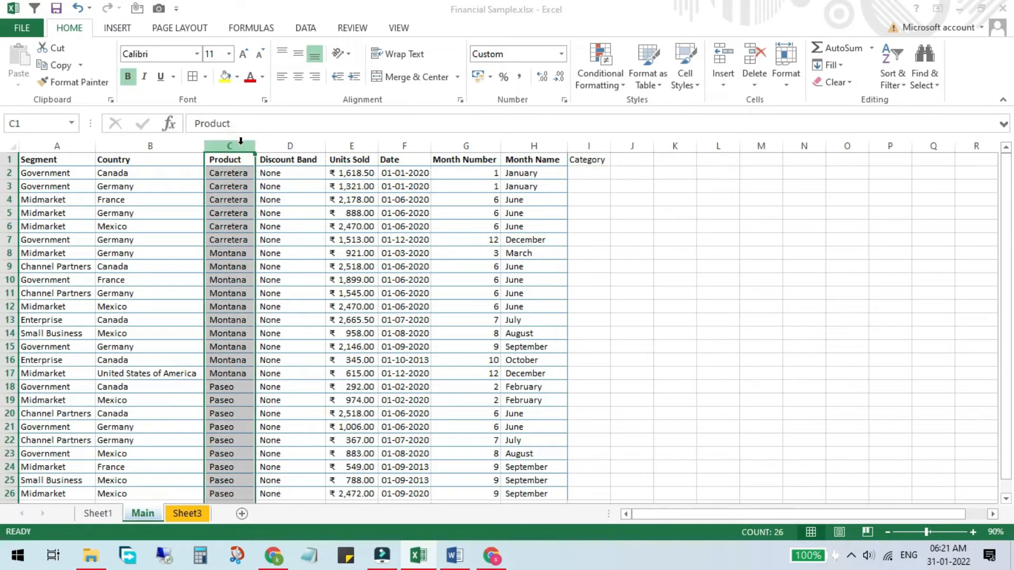
left_click(589, 146)
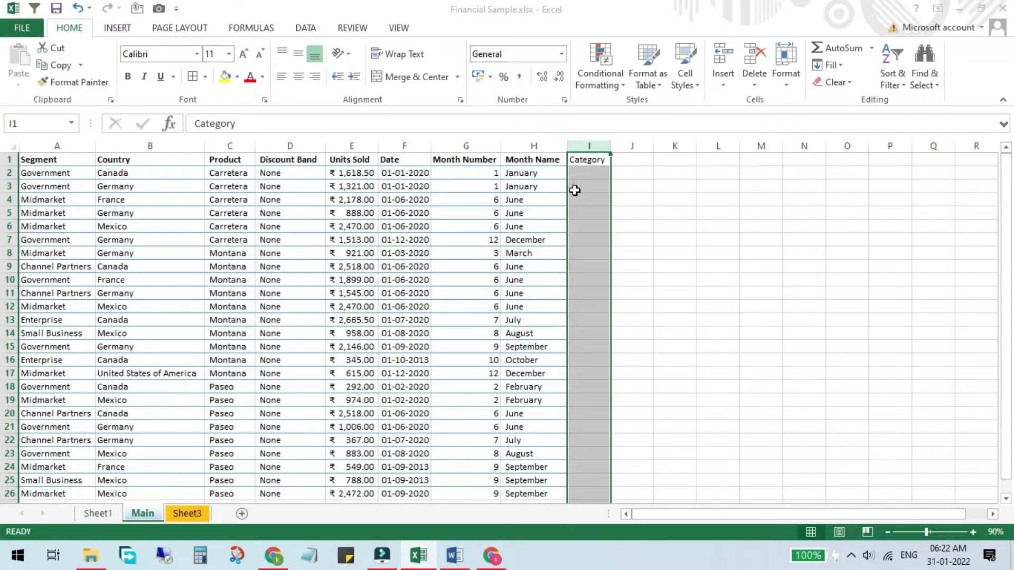
left_click(590, 173)
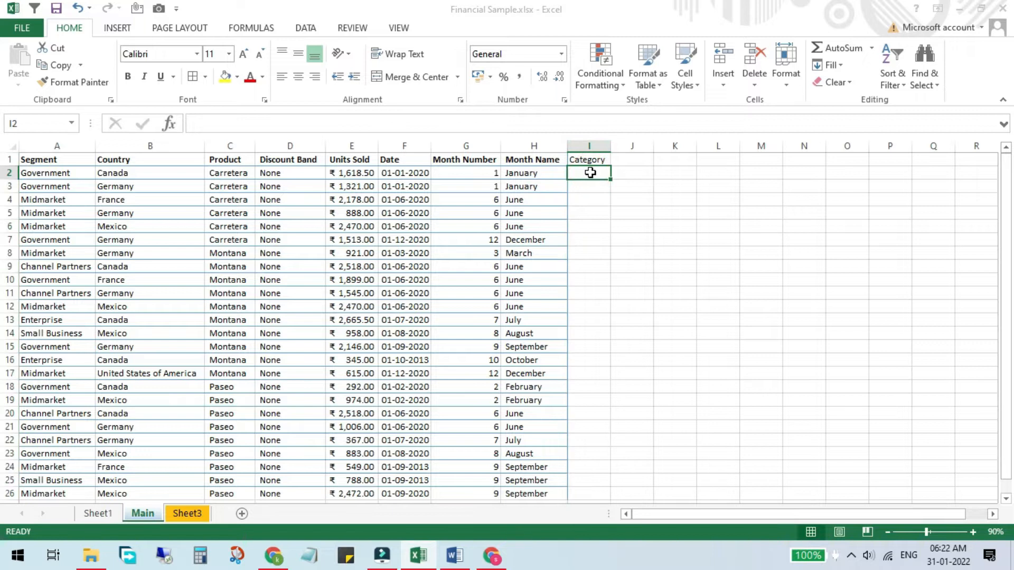
type("=")
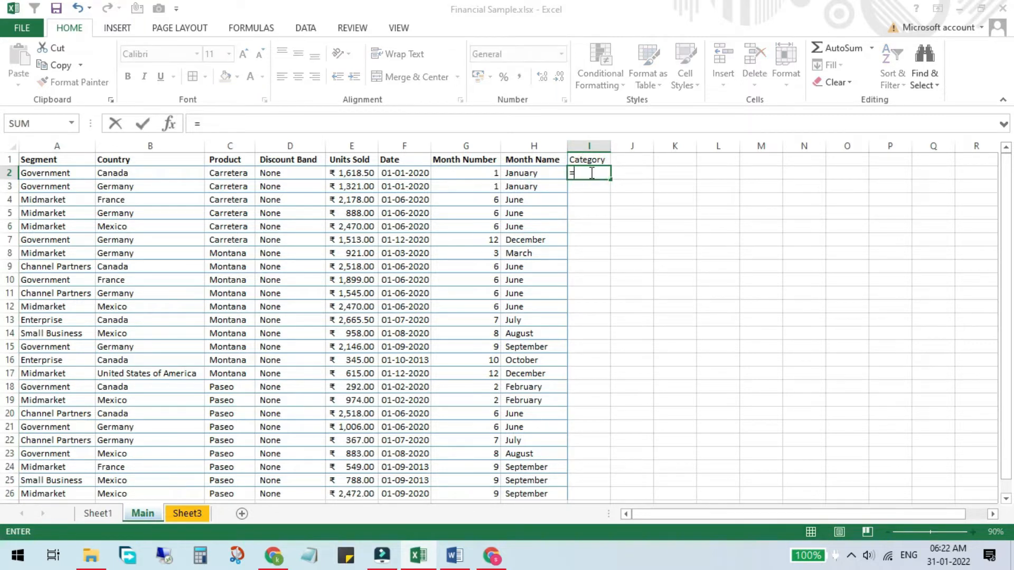
left_click(71, 124)
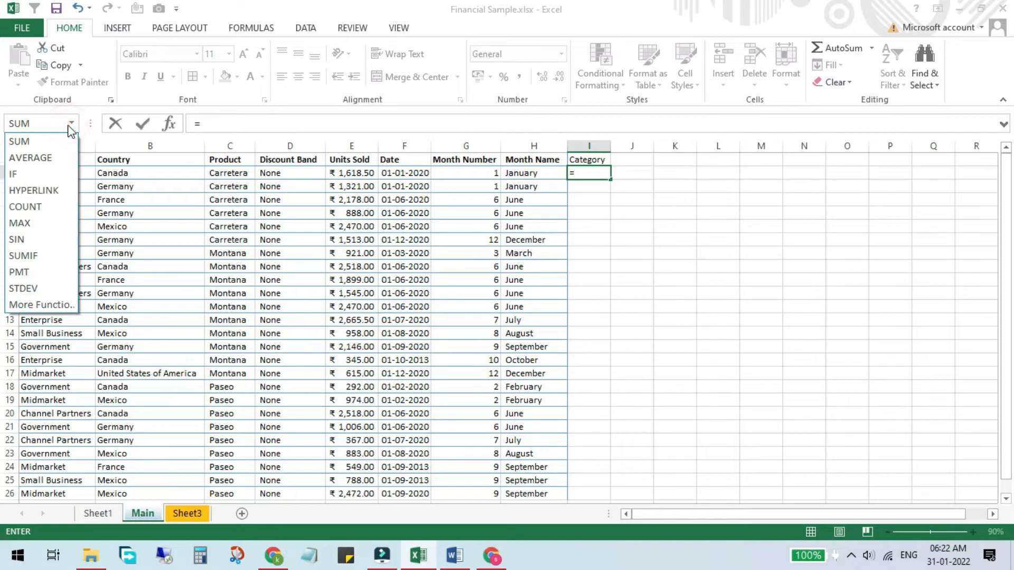
left_click(45, 305)
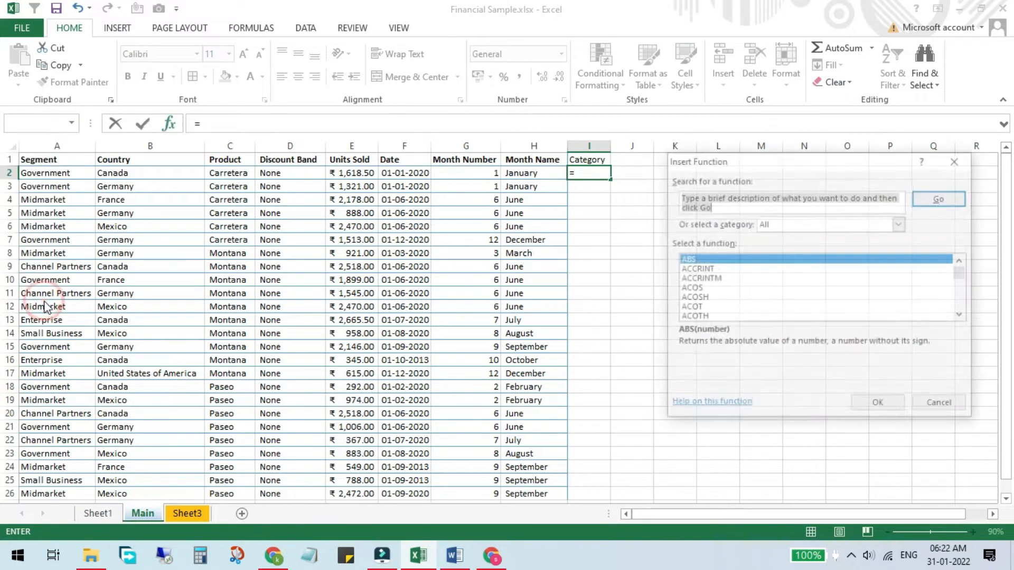
Choose the VLOOKUP function for cell I2 and move its arguments dialog clear of the Product and Category headers.
left_click(745, 290)
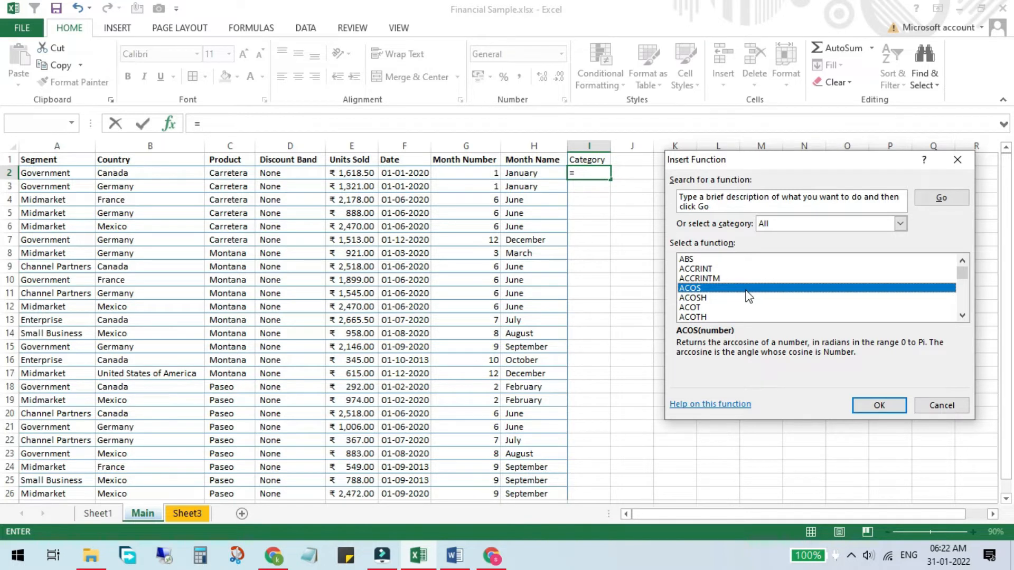
key("v")
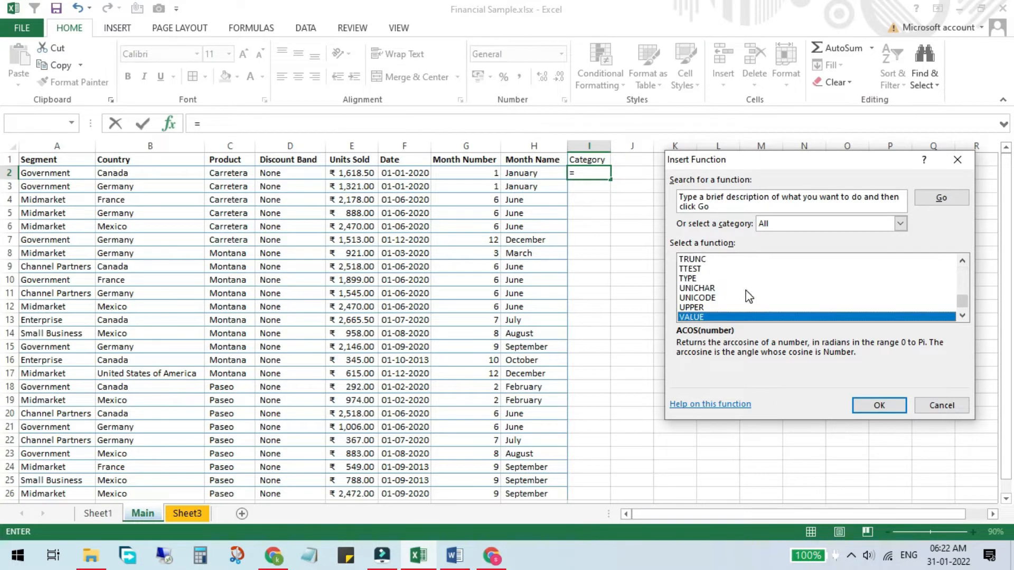
key("l")
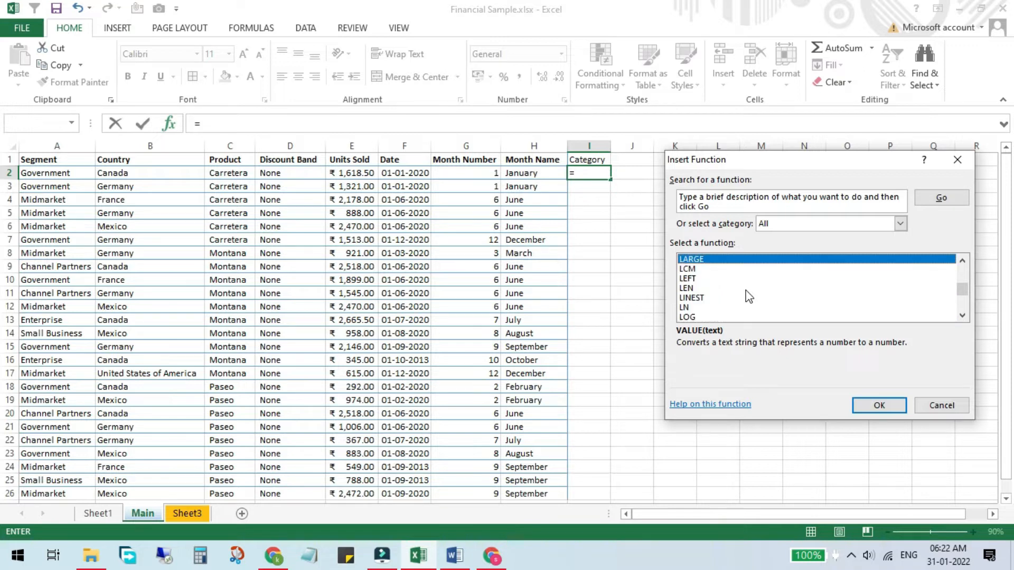
key("Down")
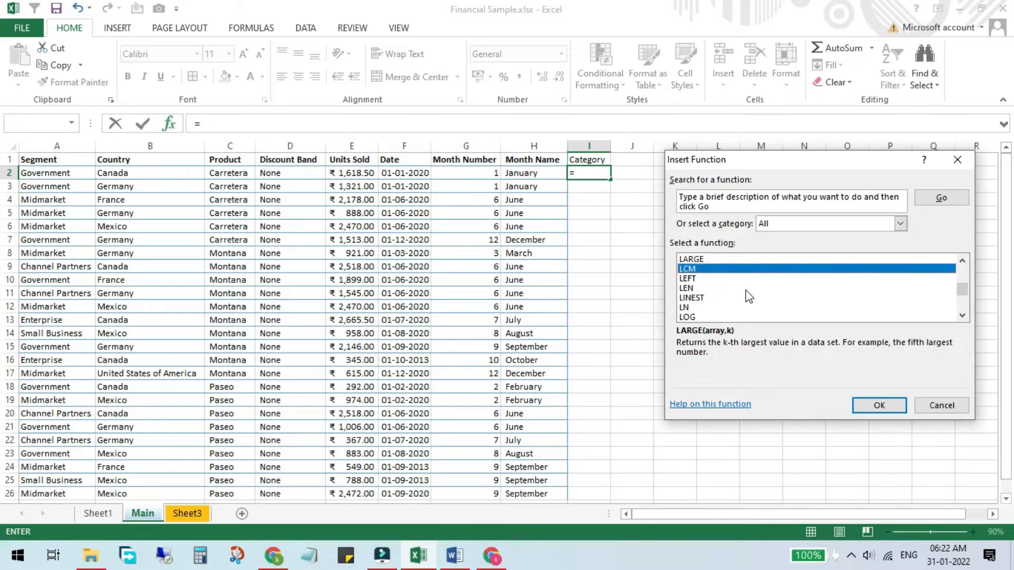
key("v")
key("l")
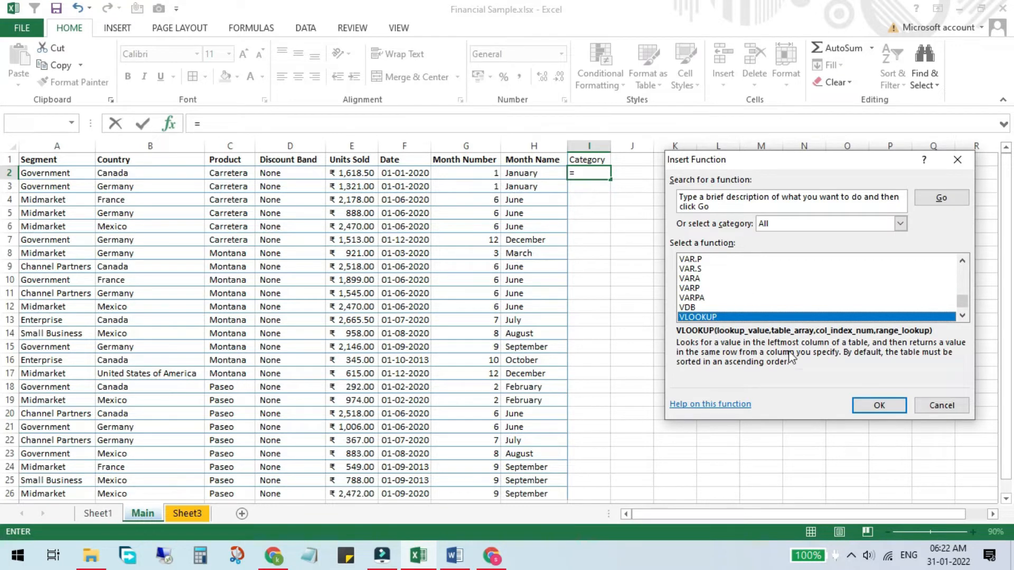
left_click(880, 406)
left_click_drag(697, 174, 511, 231)
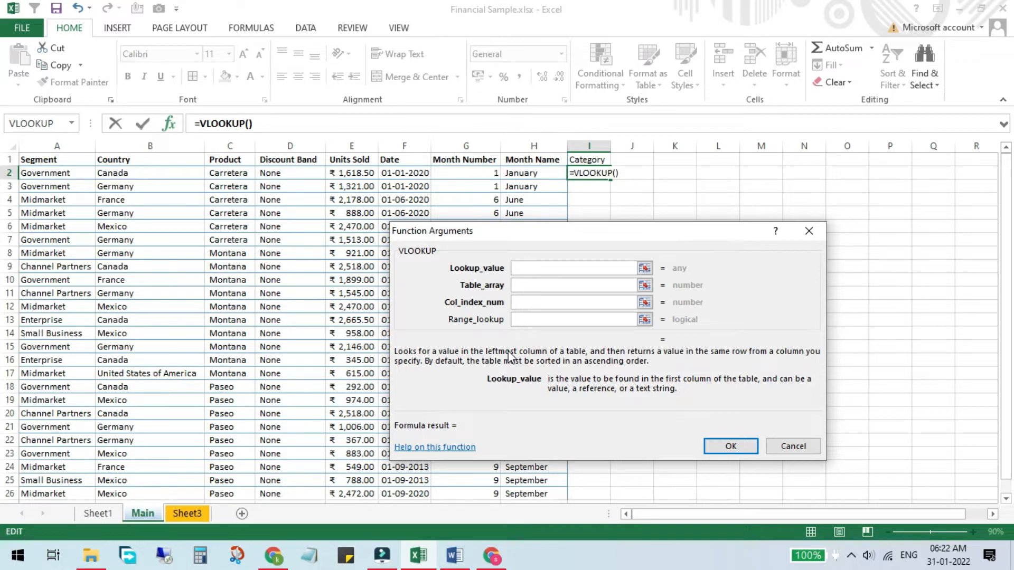
Set the VLOOKUP lookup value to product cell C2 and specify columns A:B of Sheet3 as the table array.
left_click(533, 266)
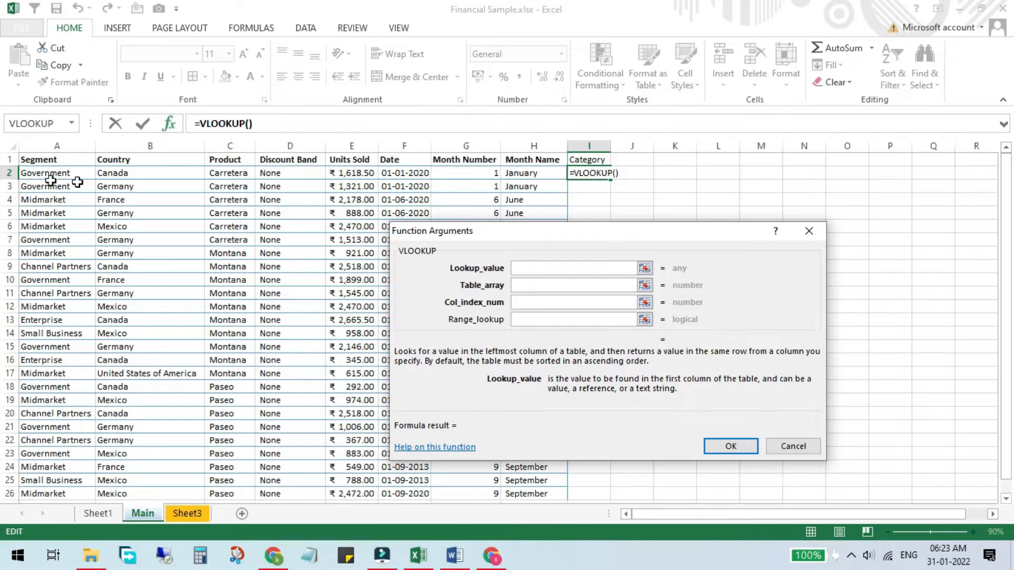
left_click(232, 172)
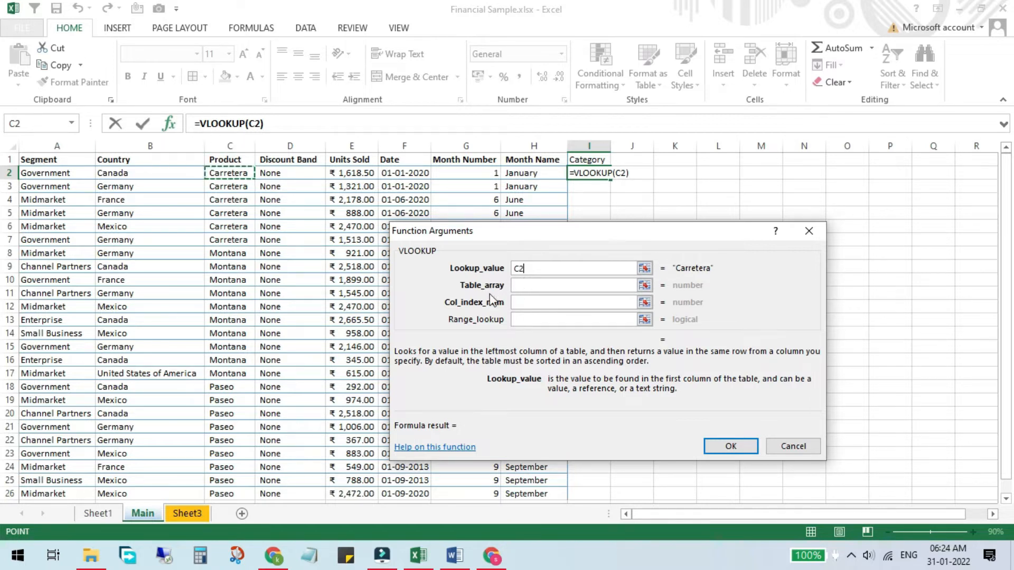
left_click(537, 286)
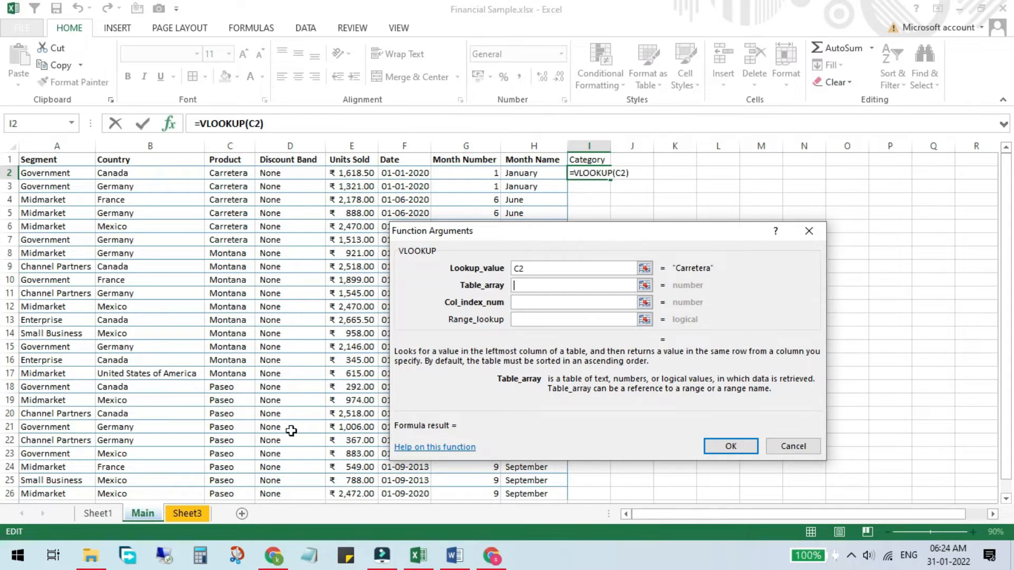
left_click(198, 508)
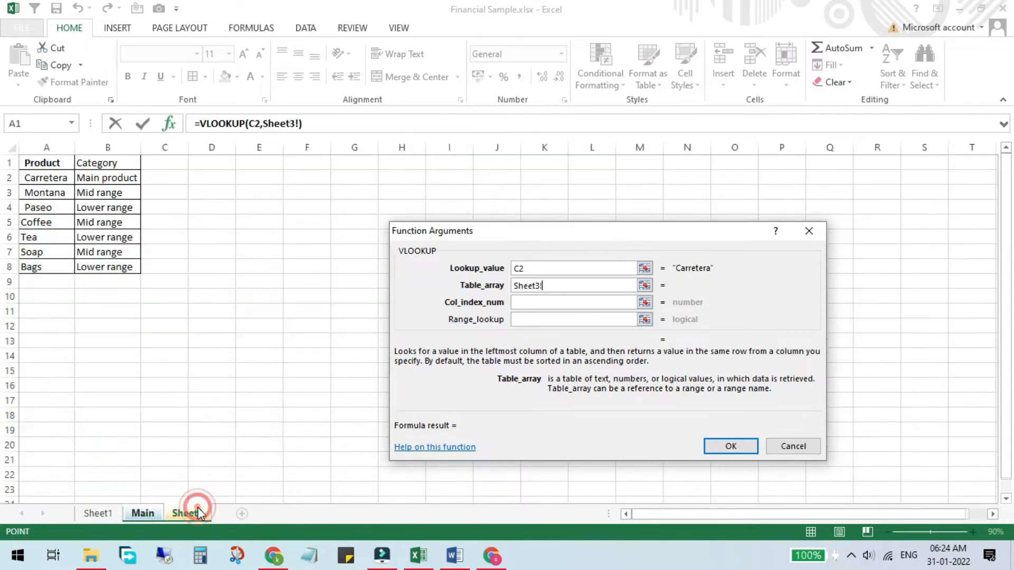
left_click(56, 142)
left_click_drag(56, 141, 113, 138)
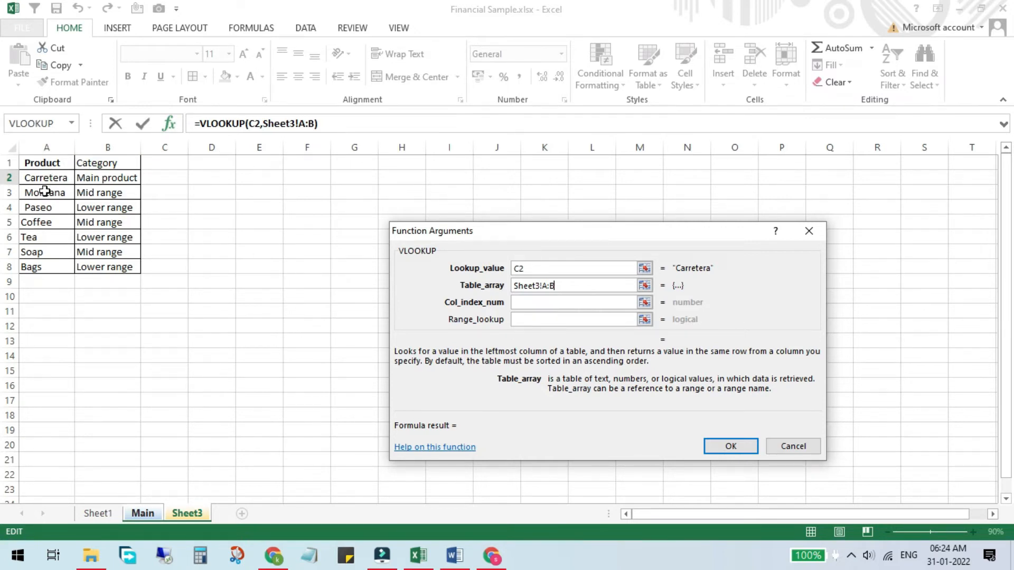
left_click_drag(42, 147, 118, 135)
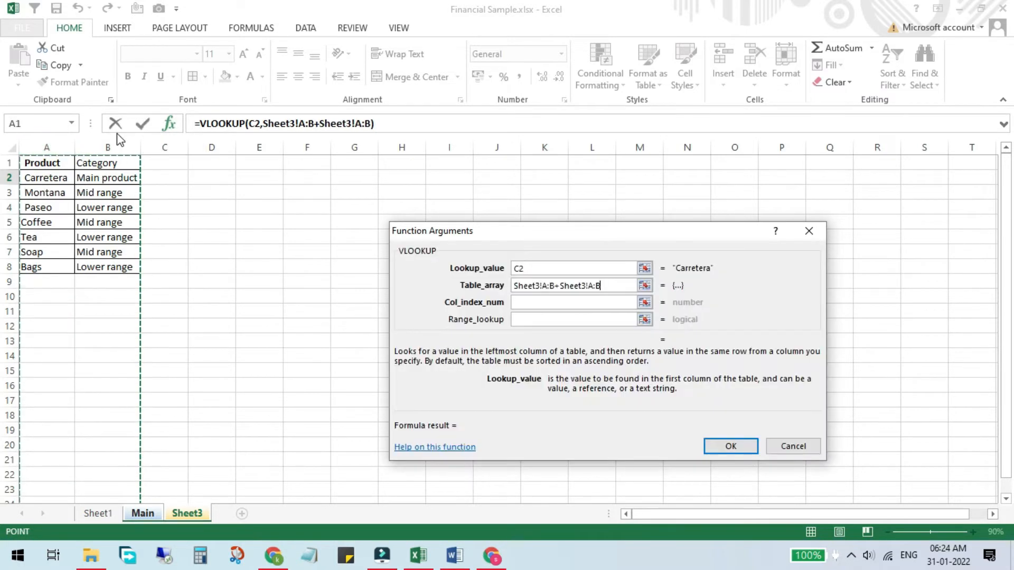
Set the VLOOKUP column index number to 2 and return to the Main sheet, clearing stray sheet references from that argument.
left_click(530, 302)
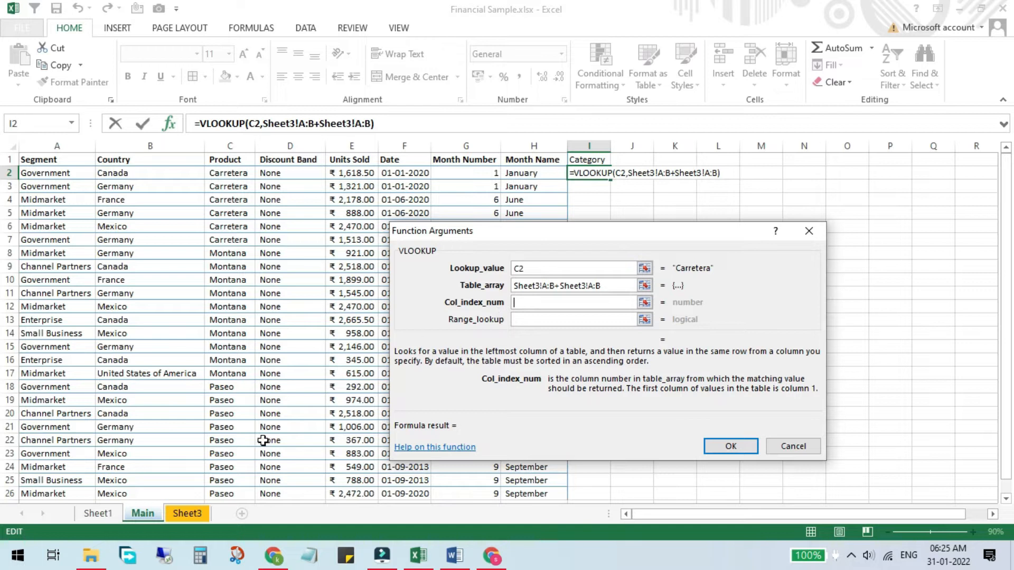
left_click(185, 514)
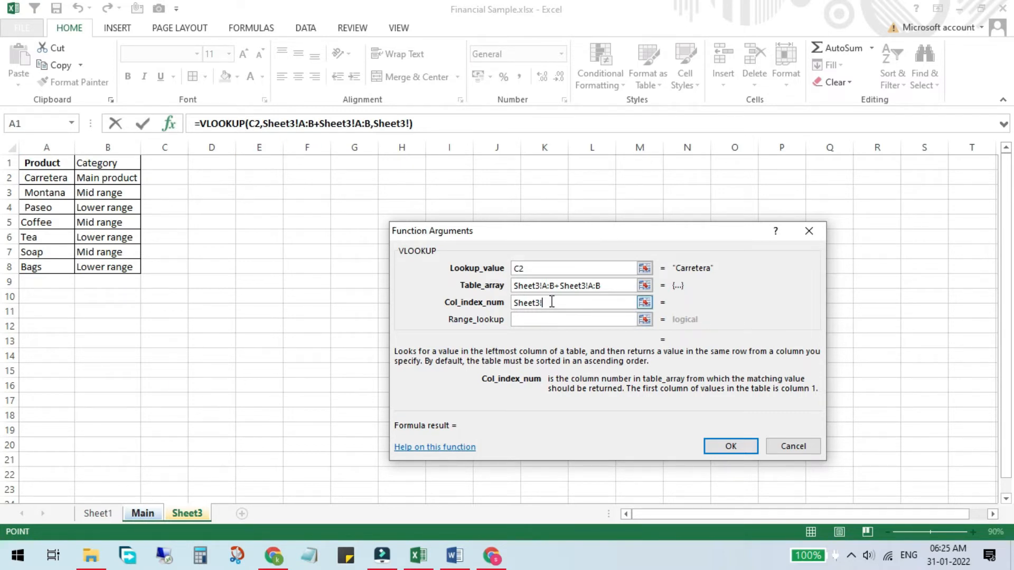
left_click_drag(552, 302, 499, 305)
type("5")
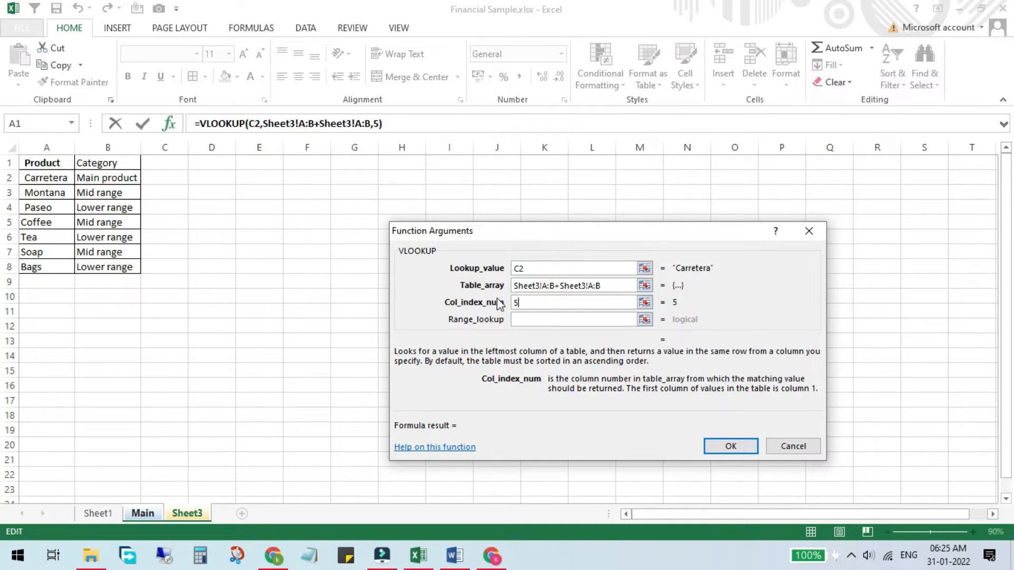
key("BackSpace")
type("2")
left_click(147, 515)
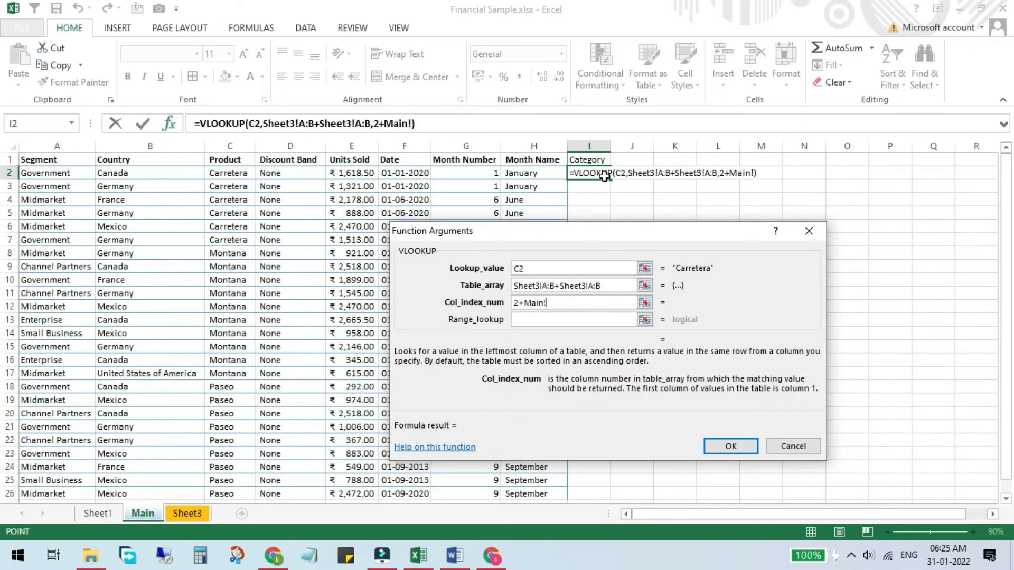
left_click_drag(554, 306, 450, 306)
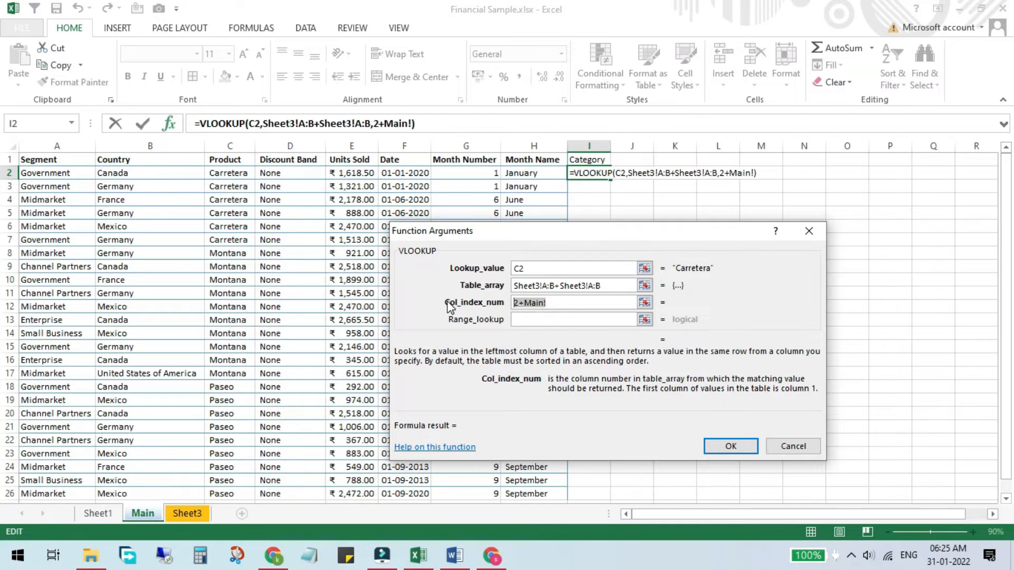
key("BackSpace")
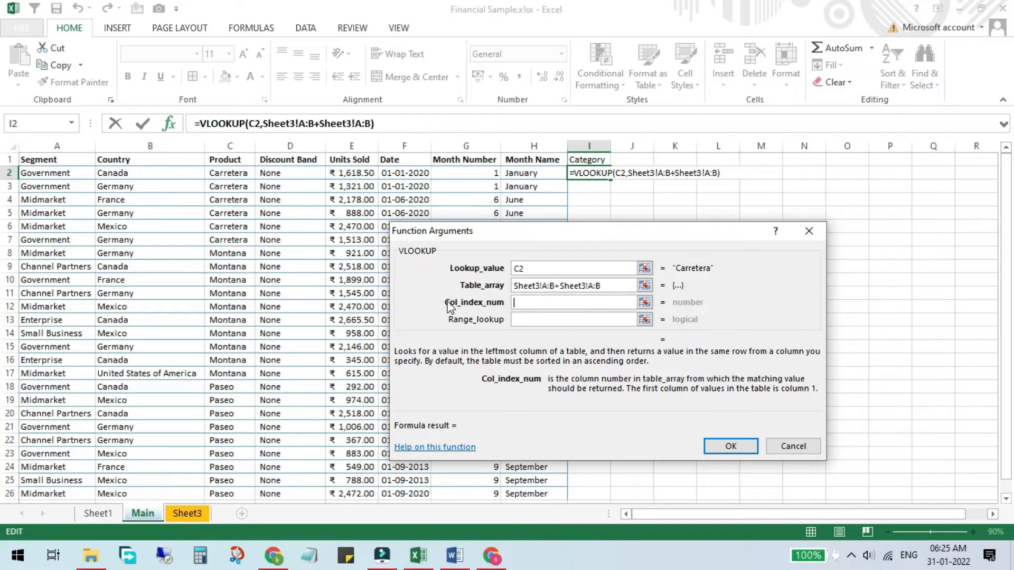
type("2")
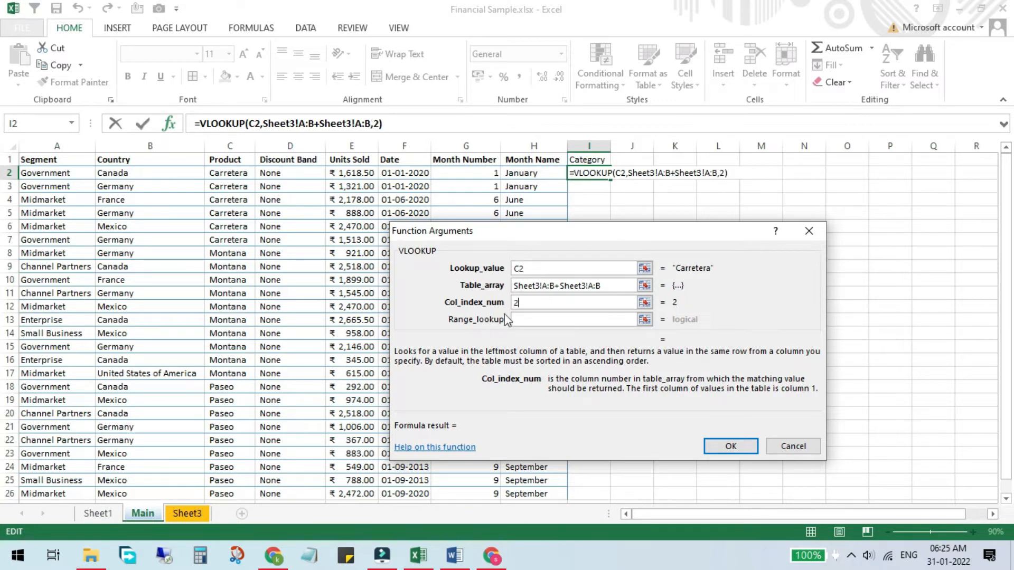
Set the VLOOKUP range lookup to FALSE and complete the formula in I2 with Sheet3!A:B as its table array.
left_click(531, 321)
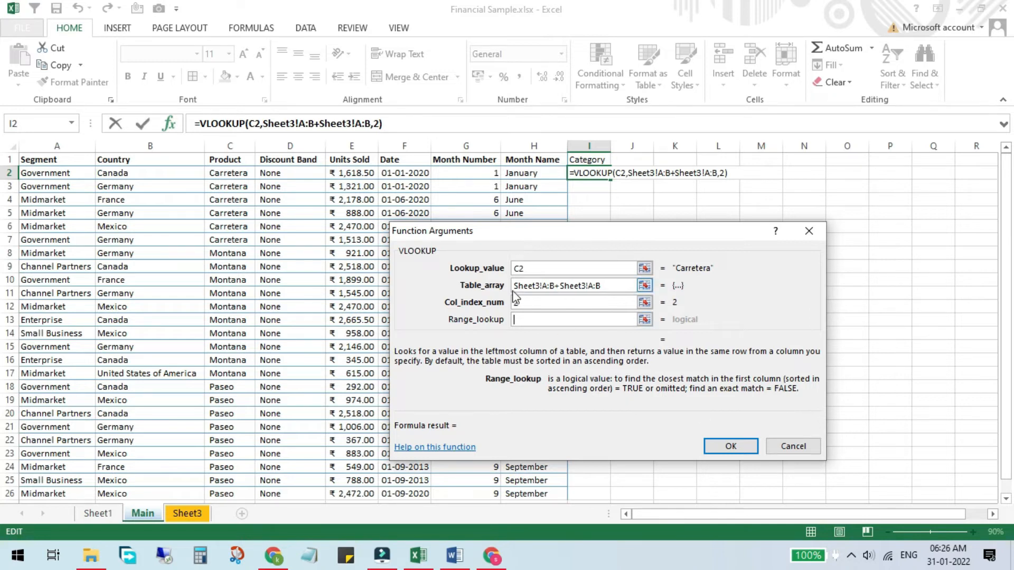
type("f")
key("BackSpace")
type("FA")
type("L")
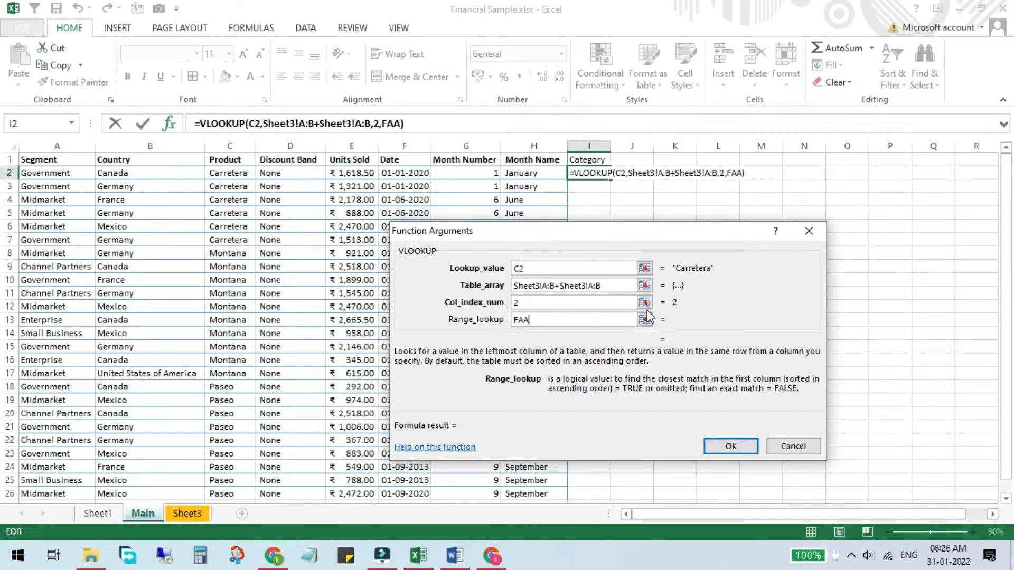
type("LSE")
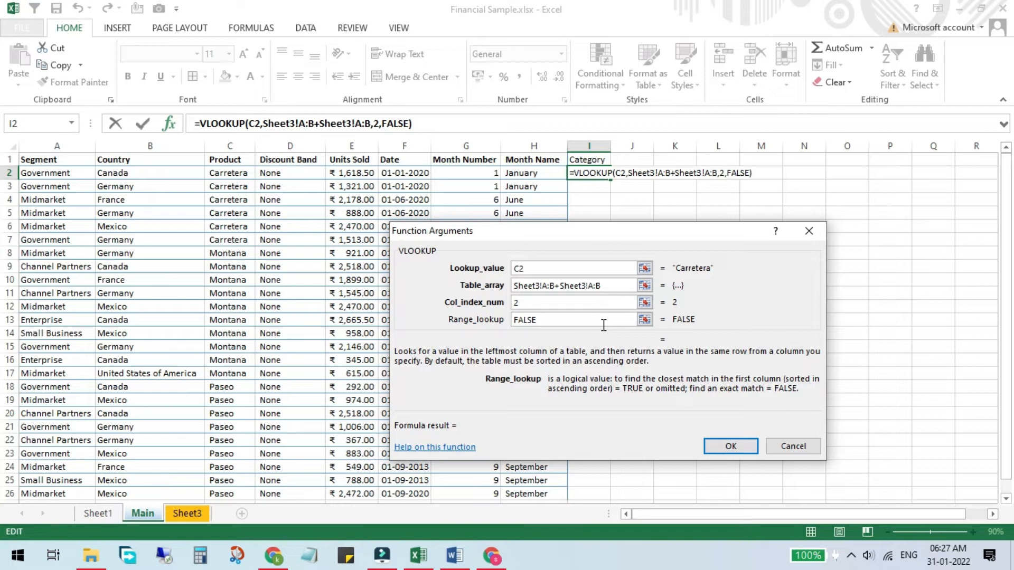
double_click(602, 320)
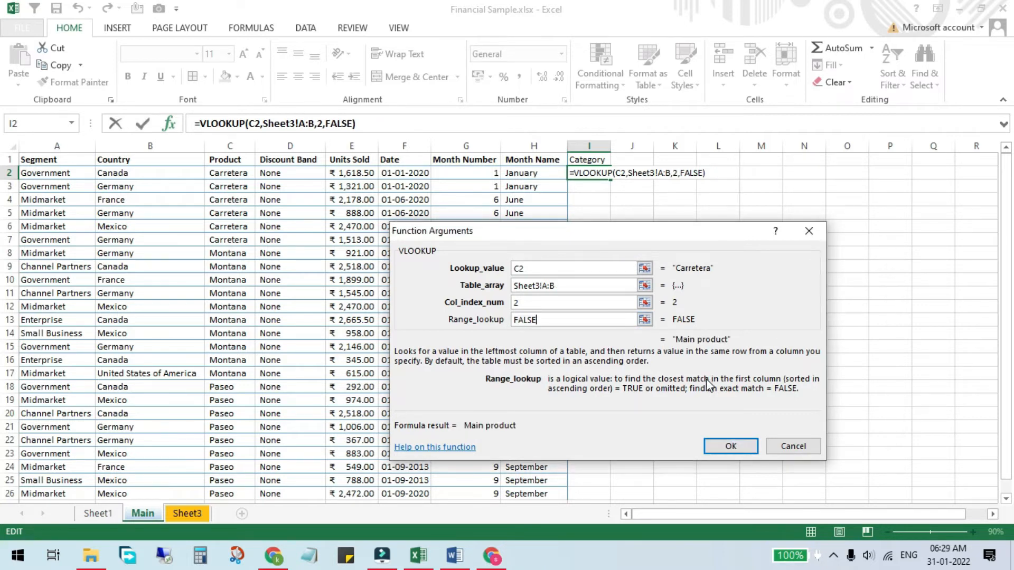
left_click(738, 447)
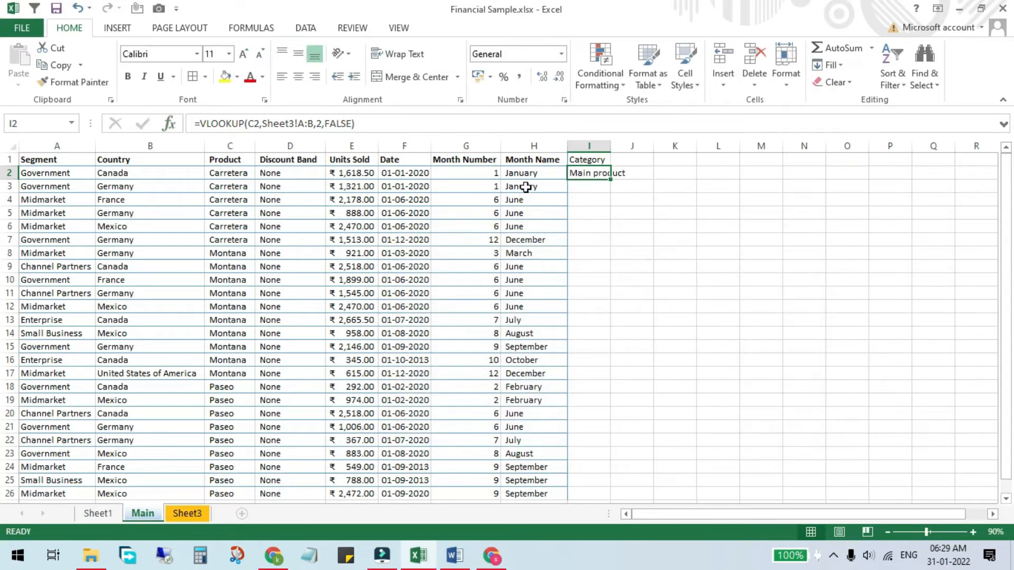
Fill the lookup formula from I2 down the Category column, checking it against the product list in Sheet3, and fit column I to its contents.
double_click(614, 181)
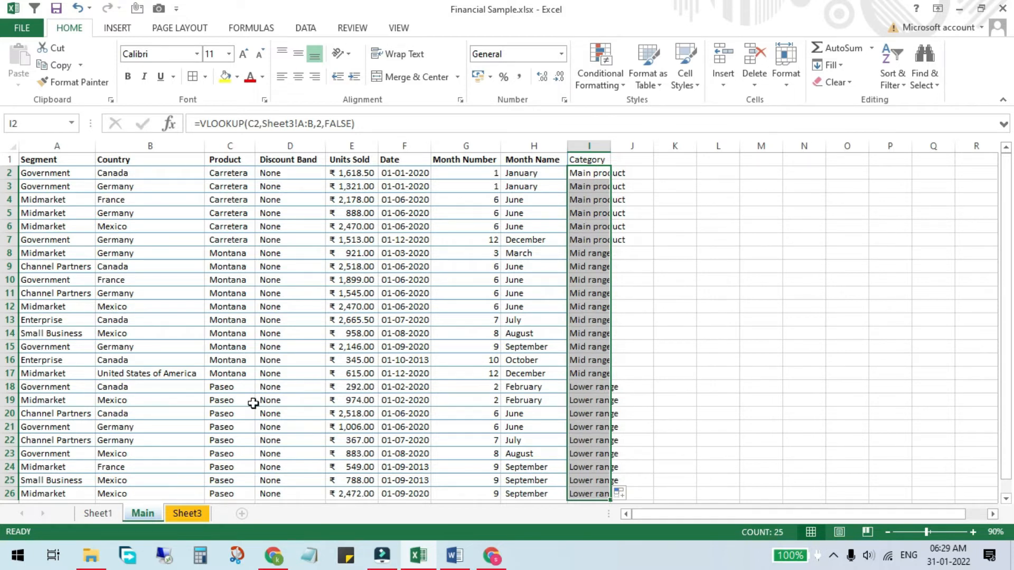
left_click(203, 512)
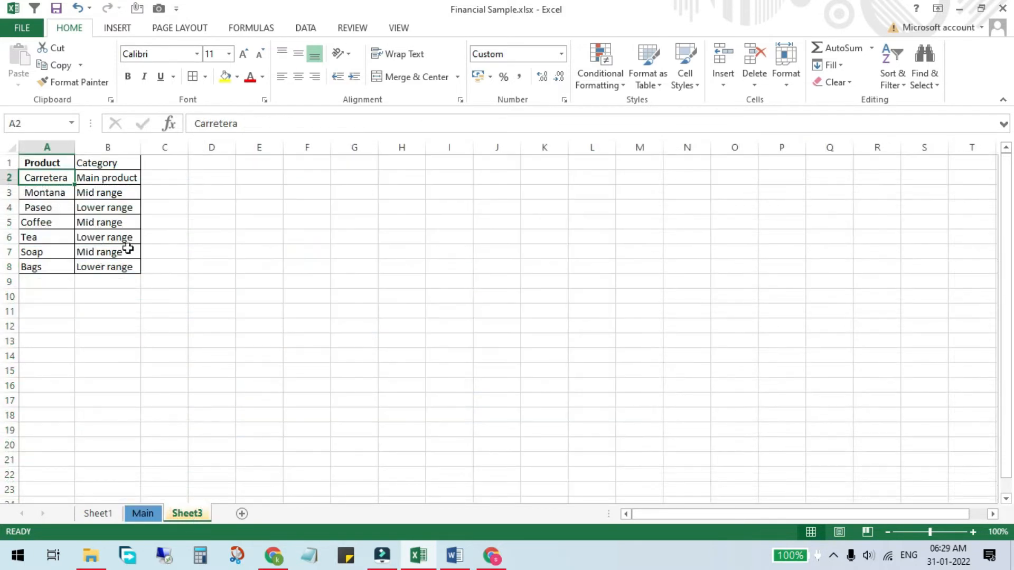
left_click(152, 512)
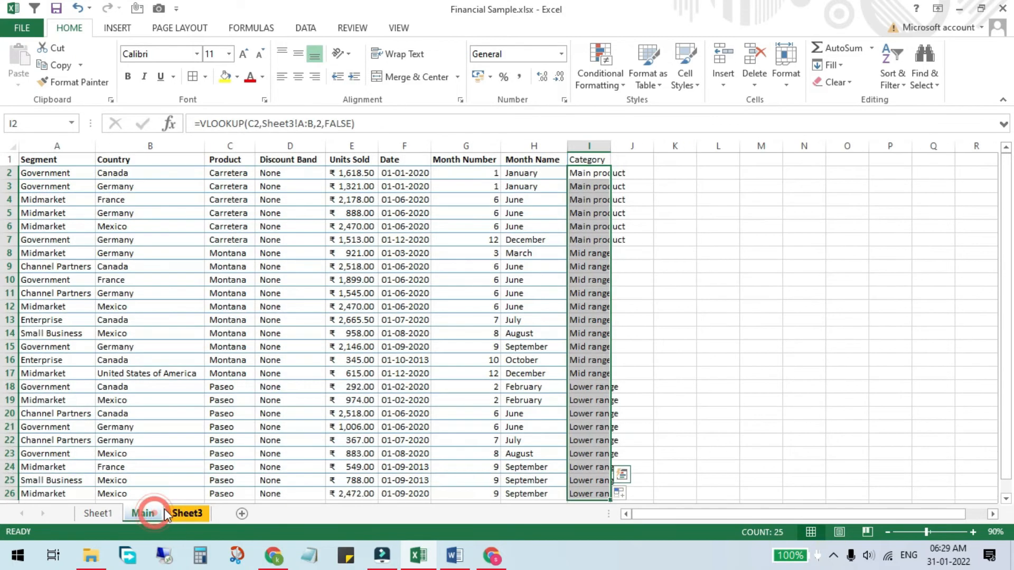
left_click(197, 513)
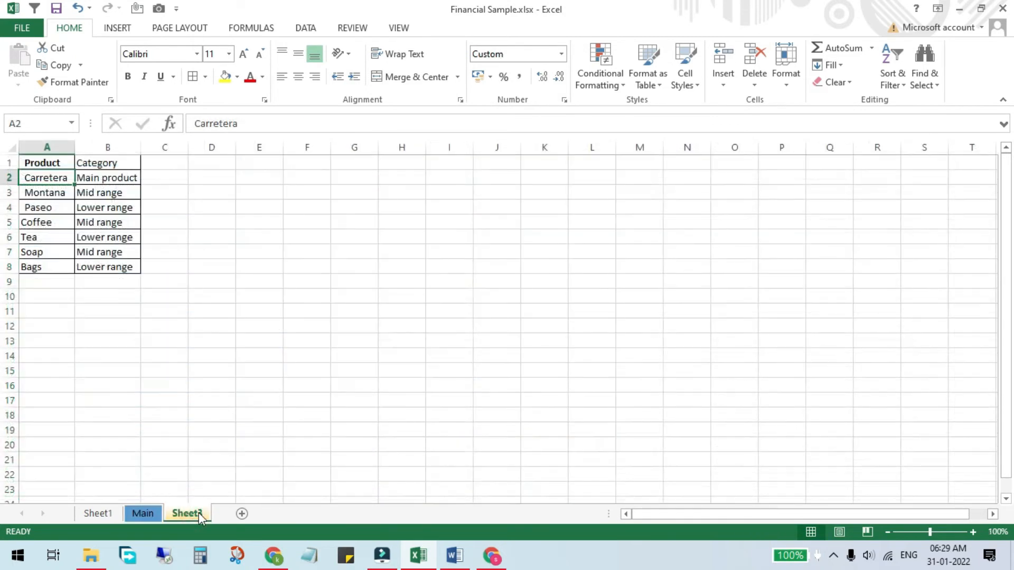
left_click(142, 513)
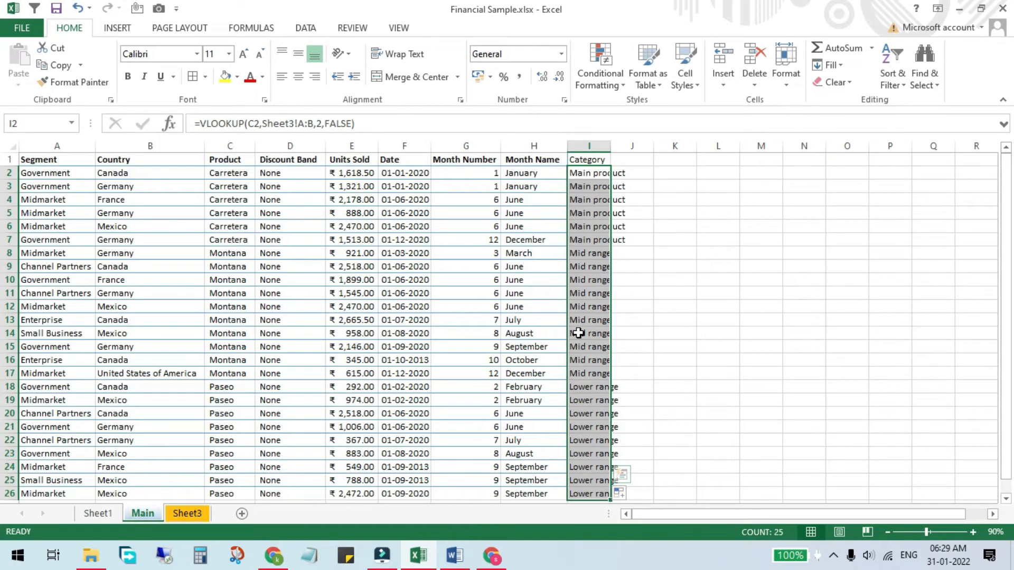
double_click(611, 146)
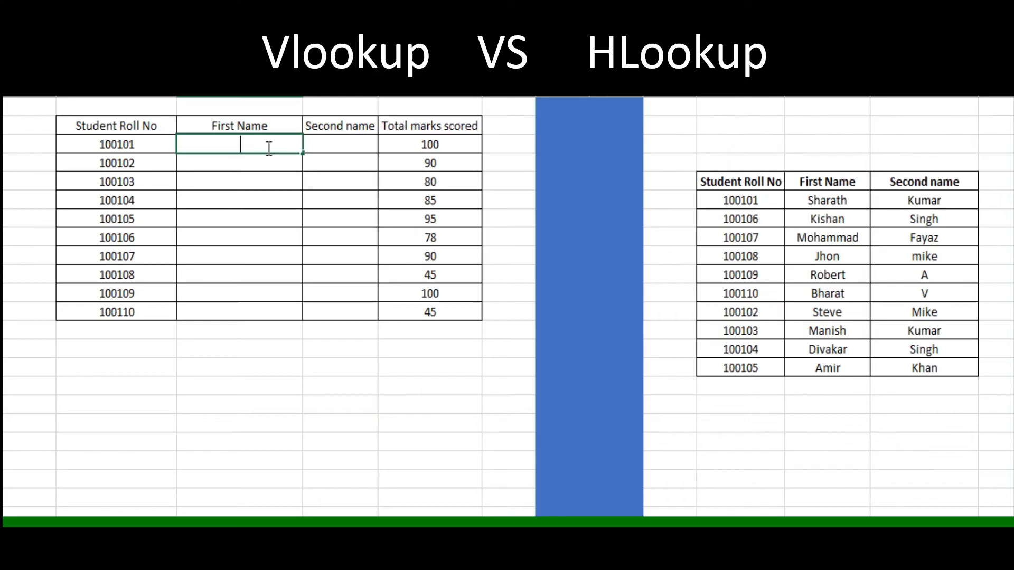
Start a VLOOKUP formula in the first student's First Name cell with lookup value B3 and table array J6:K15.
type("vlook")
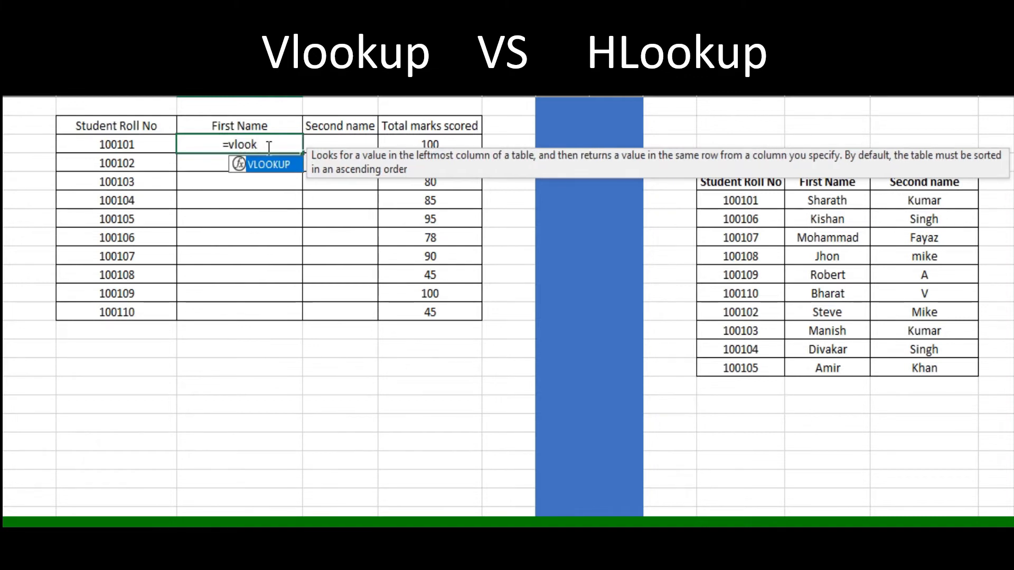
type("up")
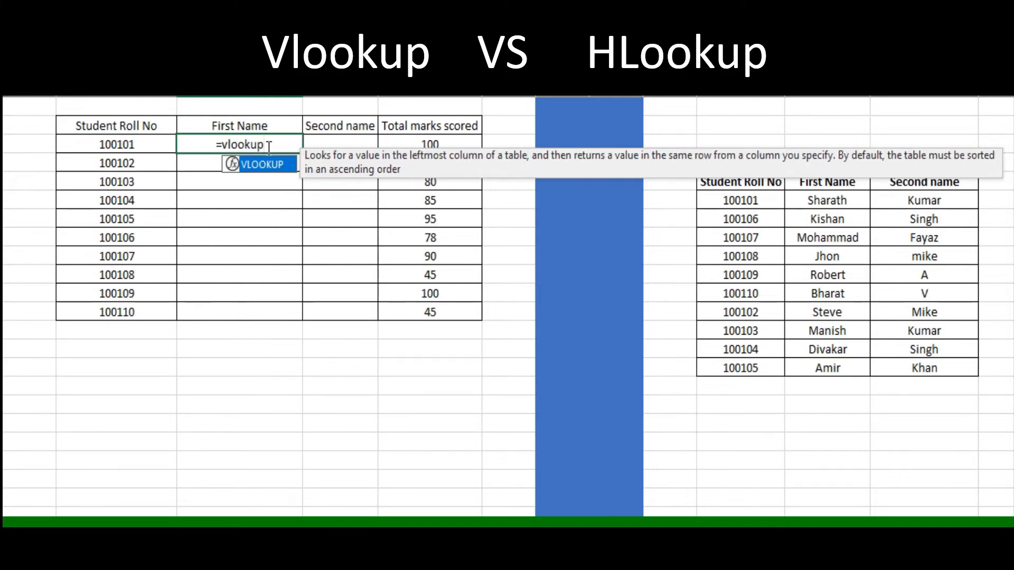
key("Tab")
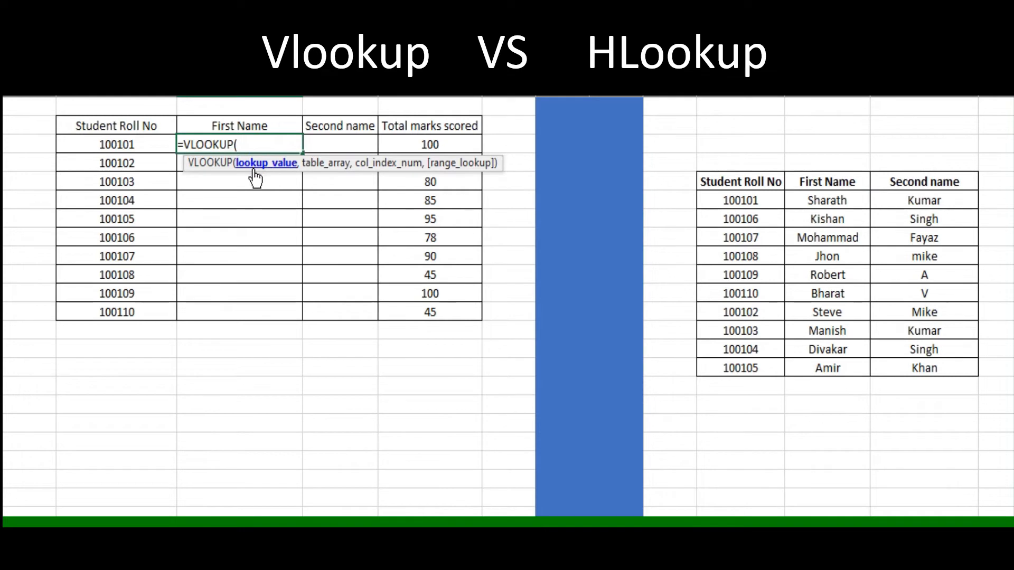
left_click(144, 142)
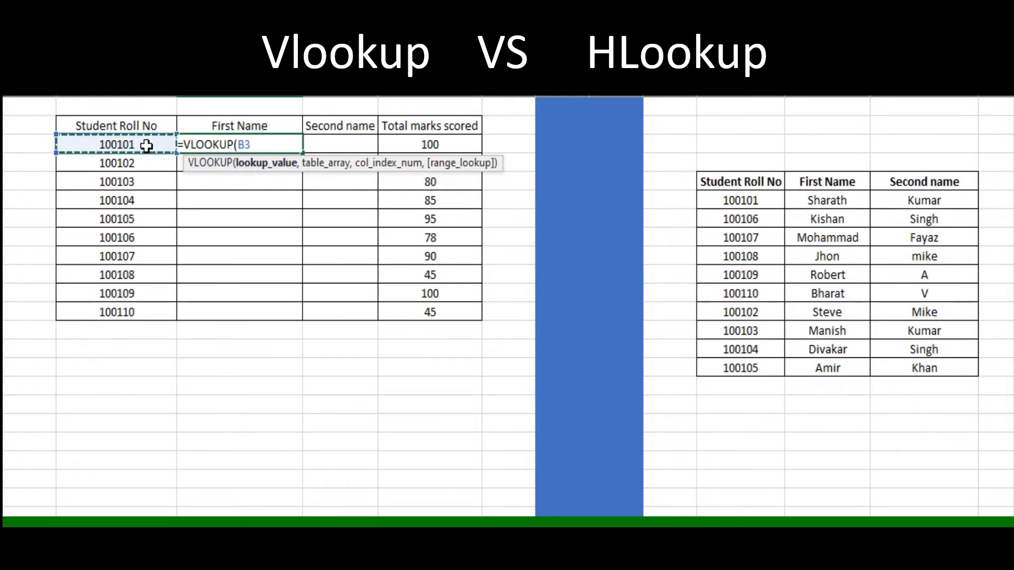
type(",")
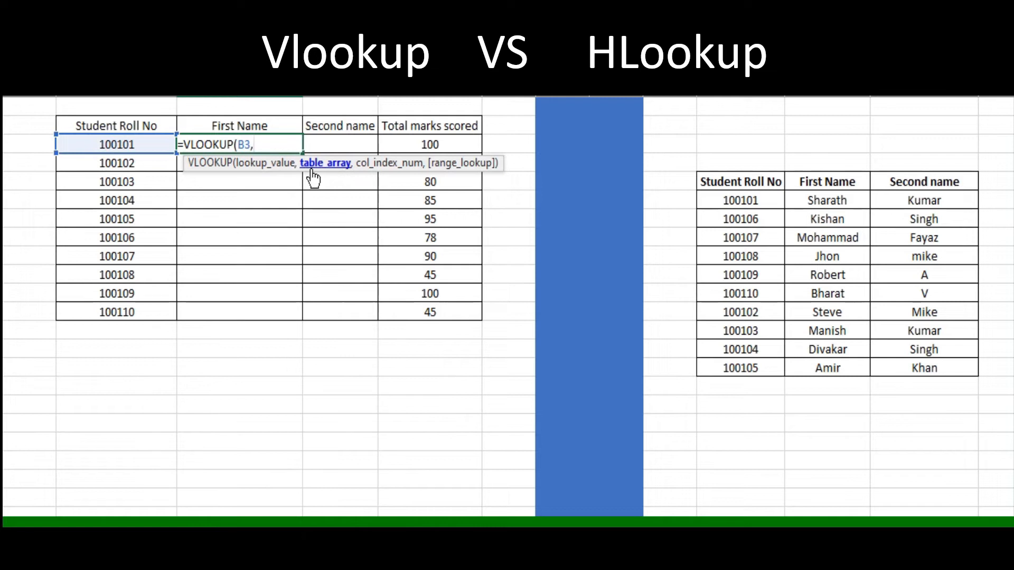
left_click_drag(739, 200, 840, 363)
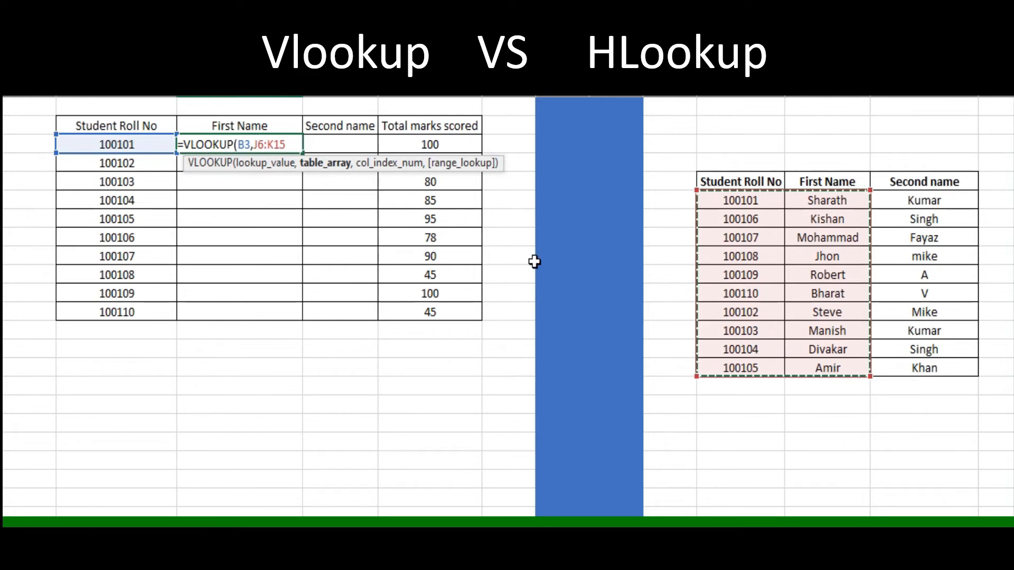